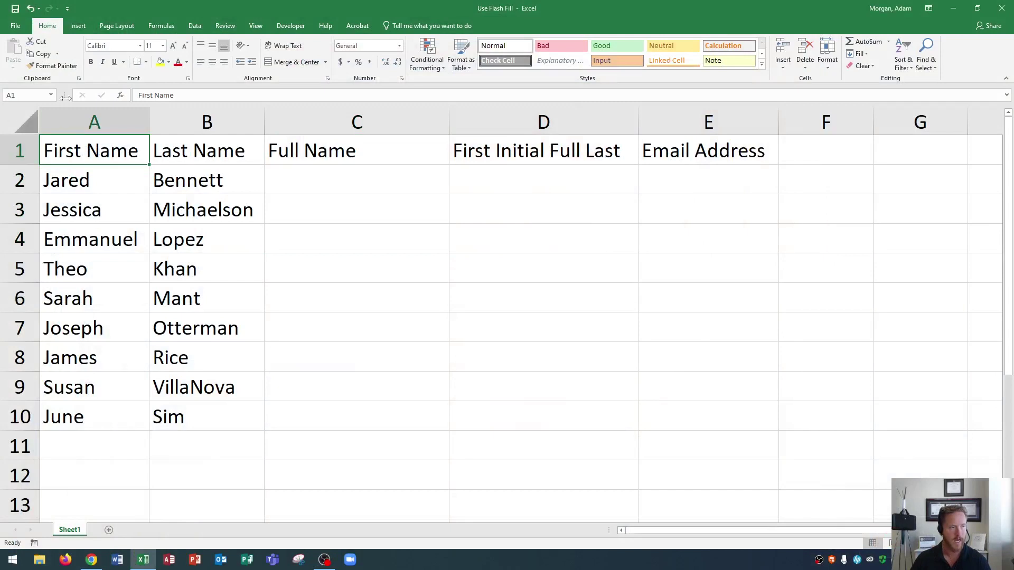
Select the First Name and Last Name columns, then the three empty columns after them.
click(96, 120)
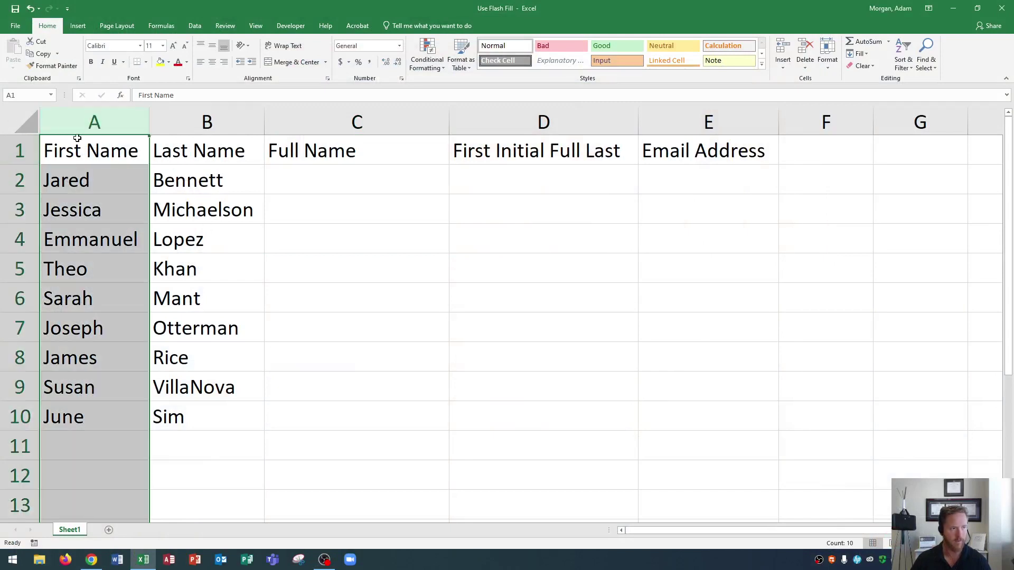
click(185, 122)
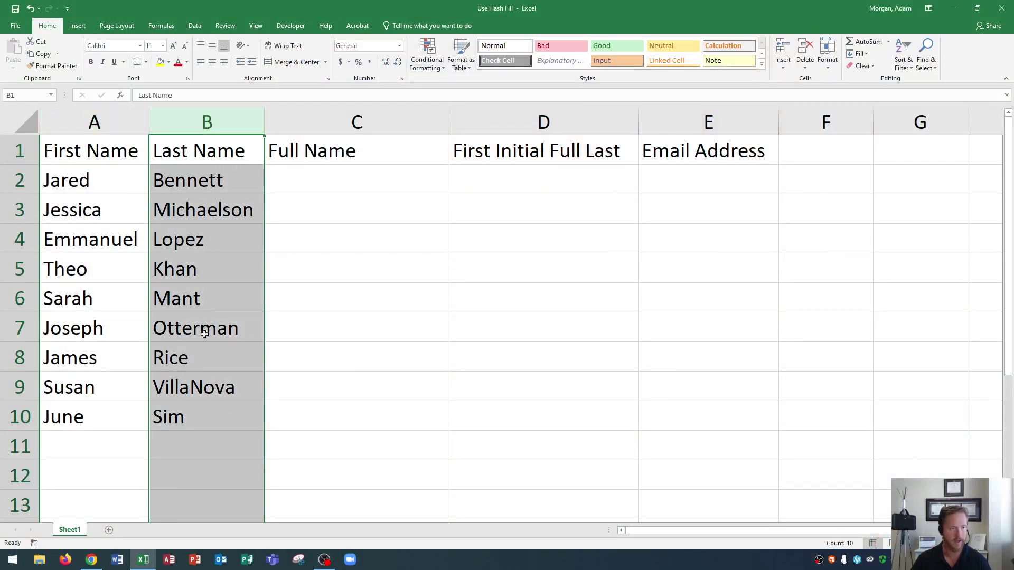
click(327, 119)
drag(327, 119, 706, 113)
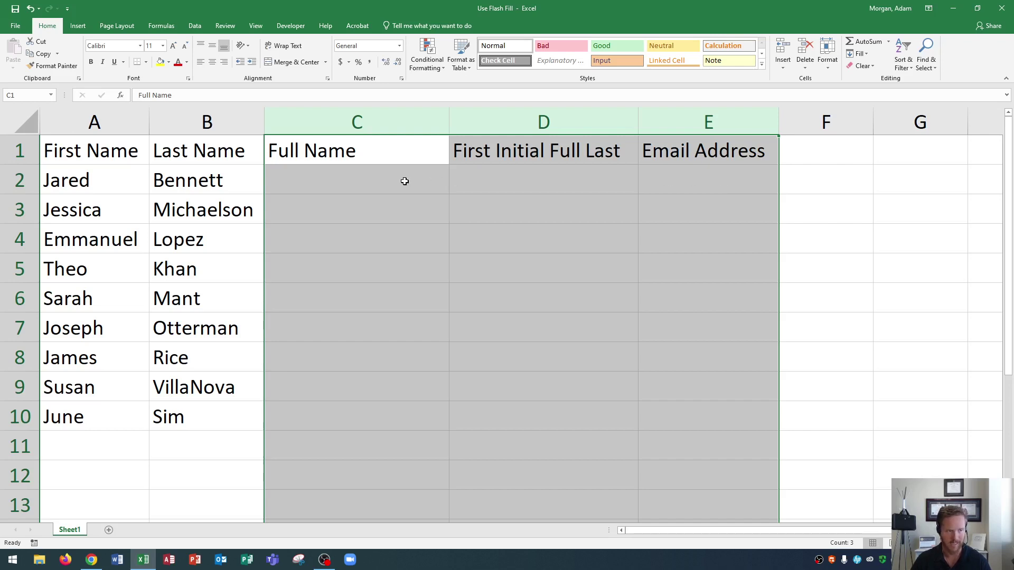
click(397, 180)
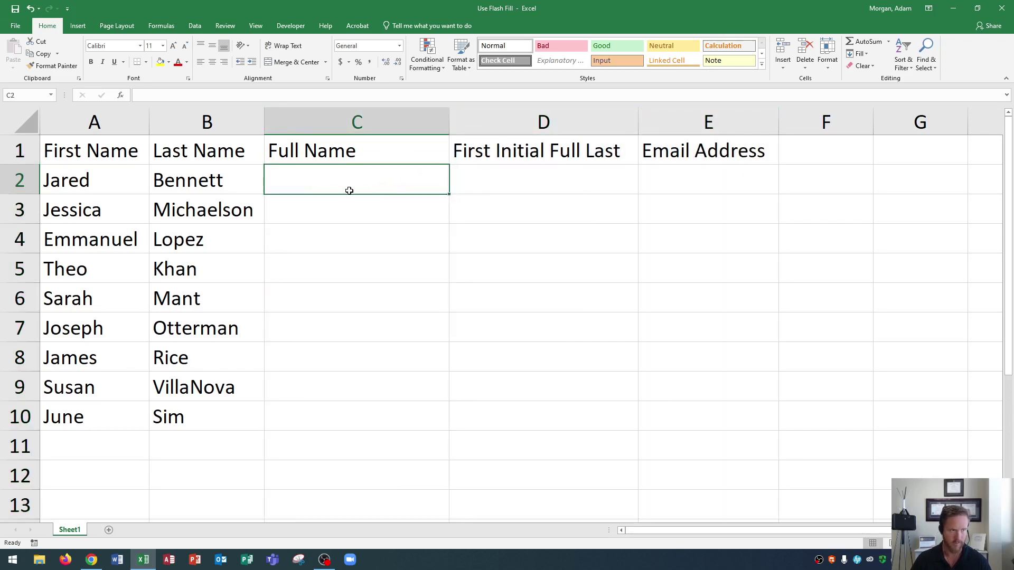
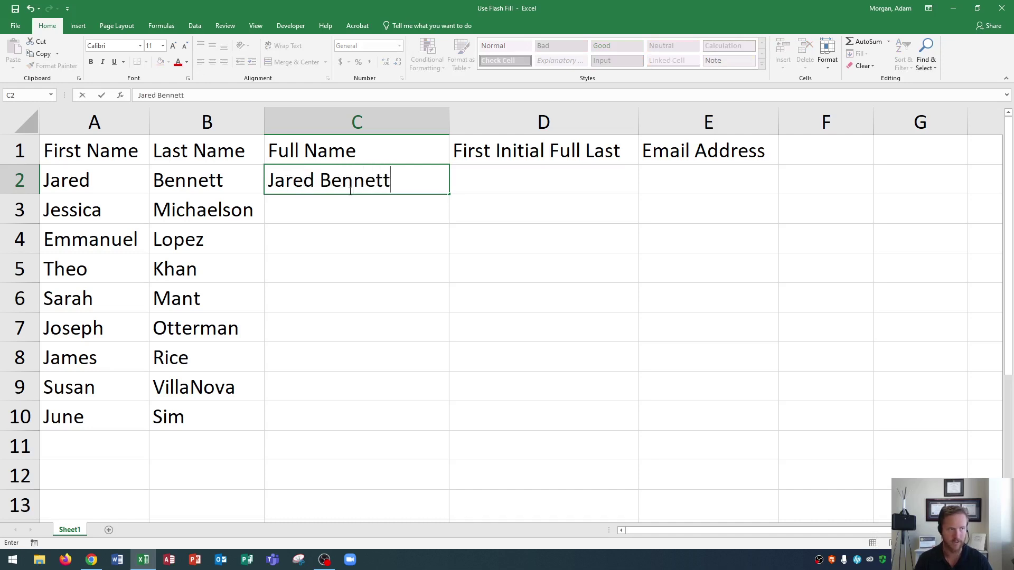
key(Return)
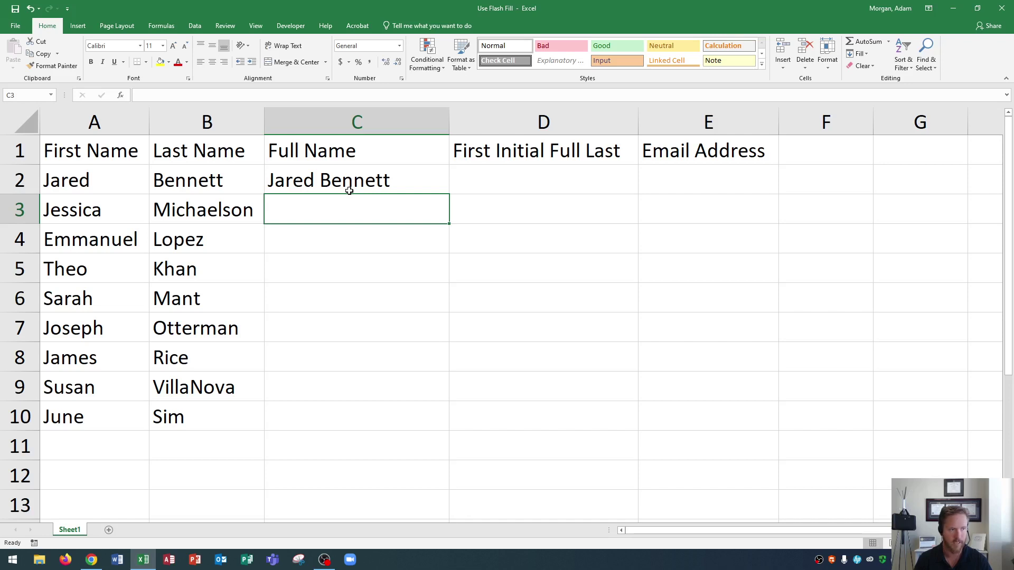
text(J)
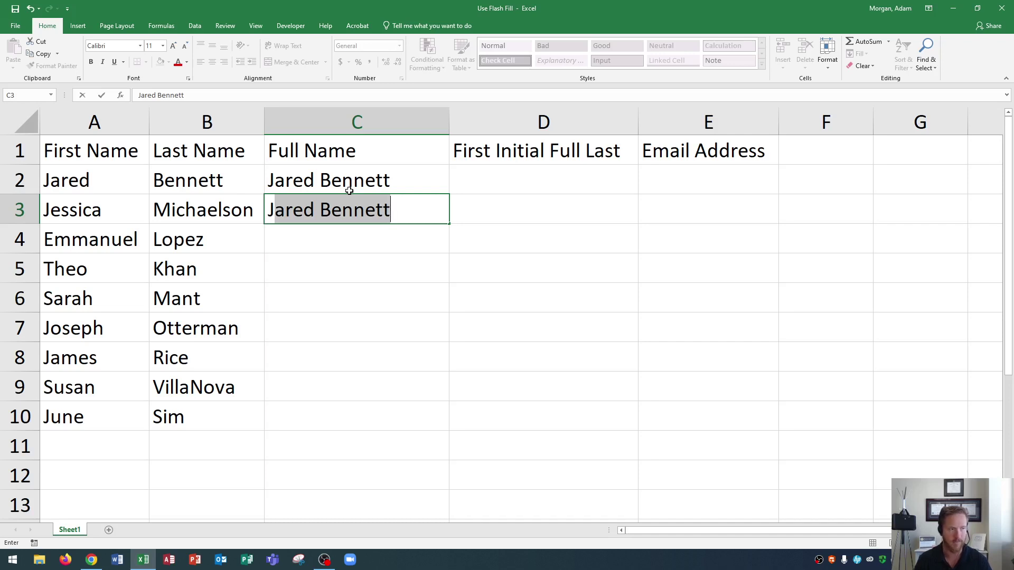
text(es)
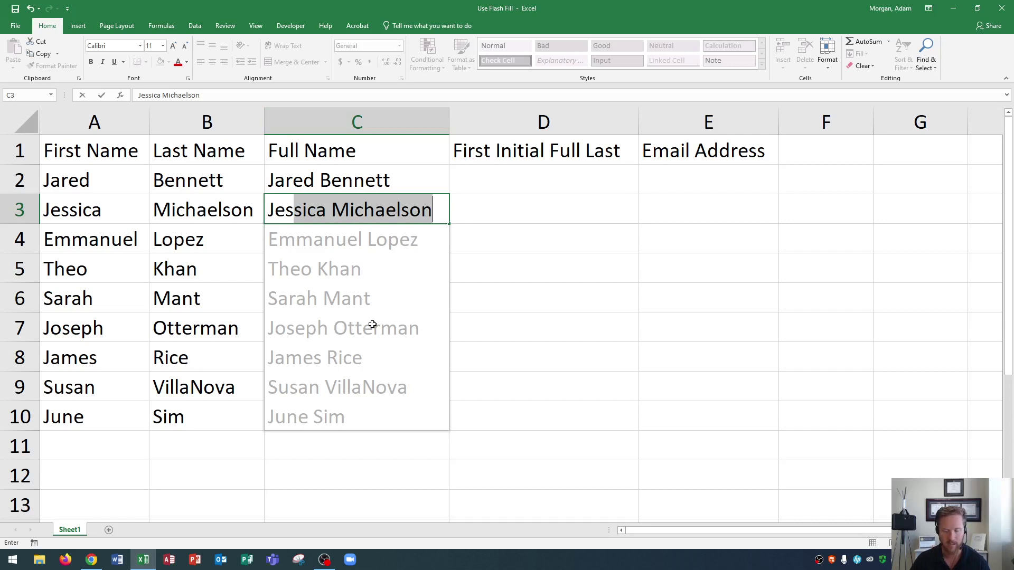
key(Return)
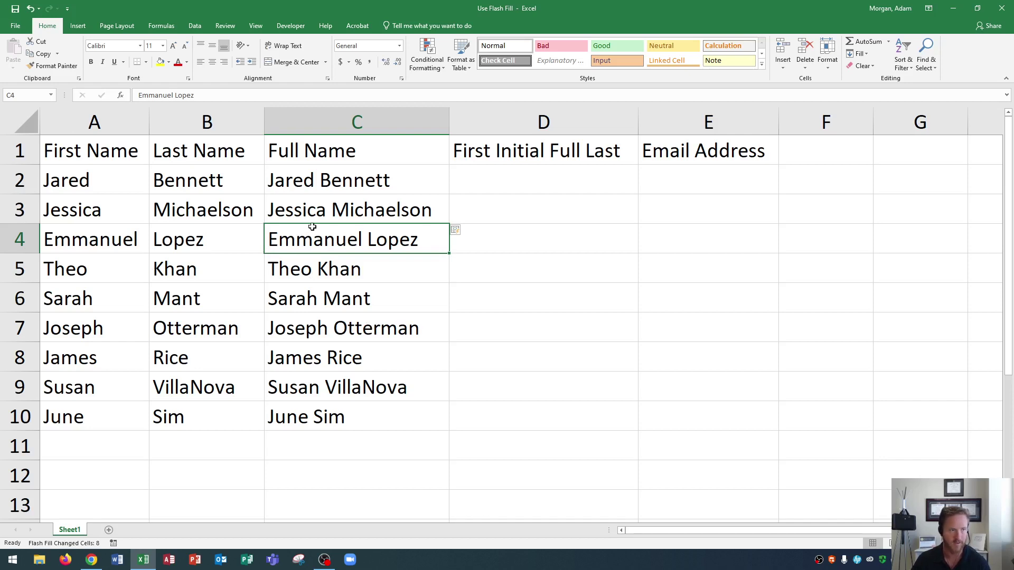
click(523, 178)
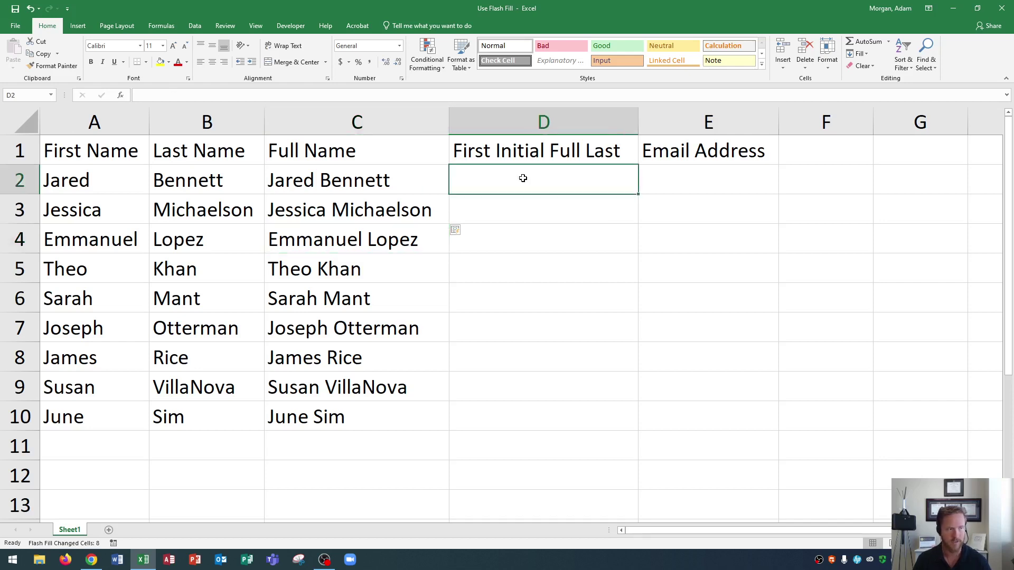
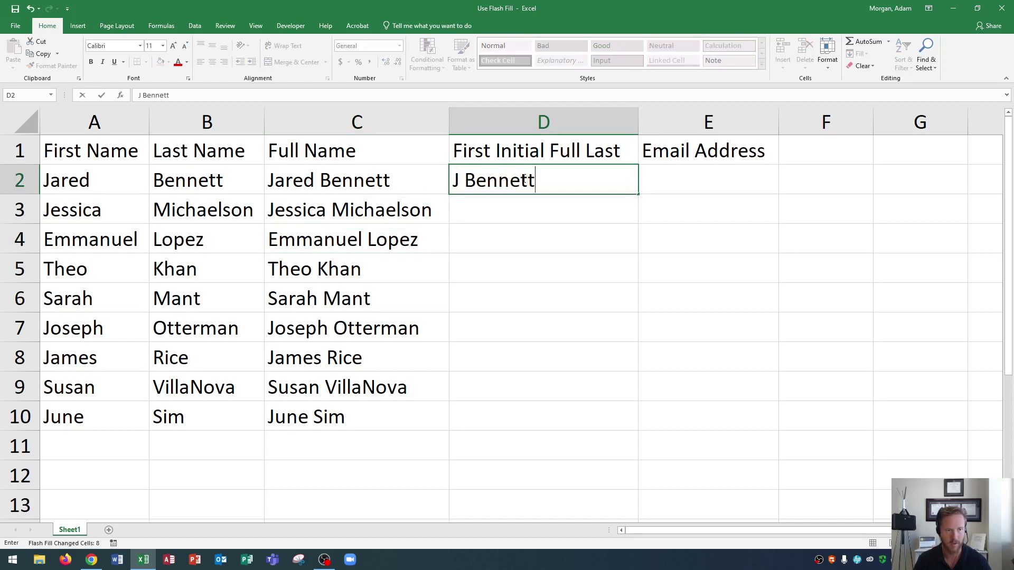
key(Return)
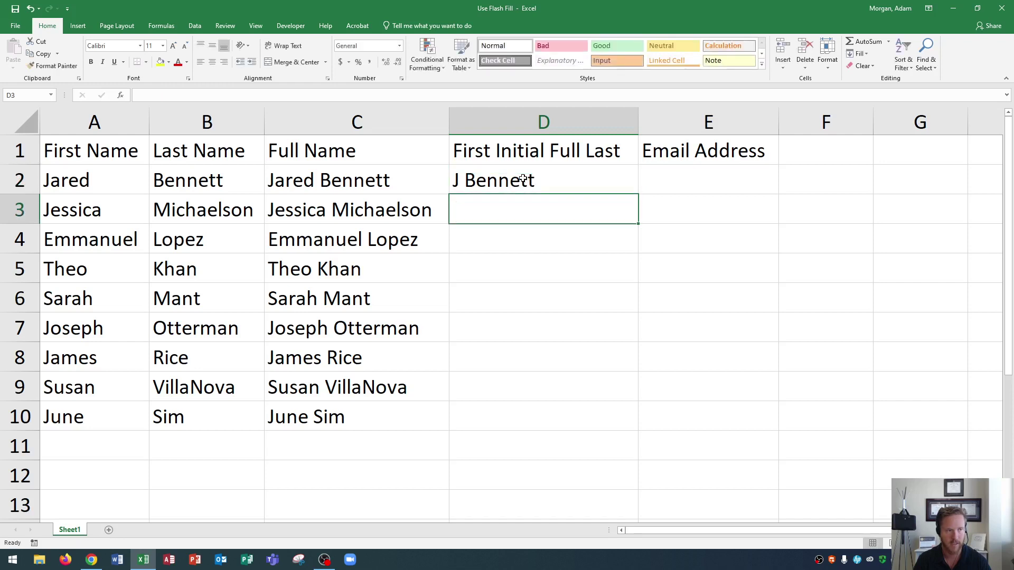
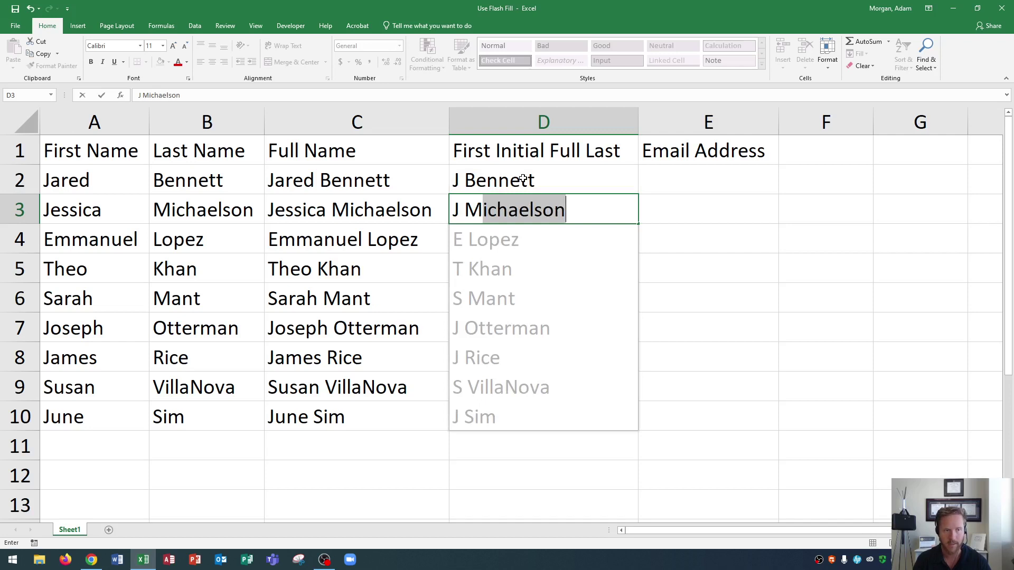
key(BackSpace)
key(BackSpace)
key(BackSpace)
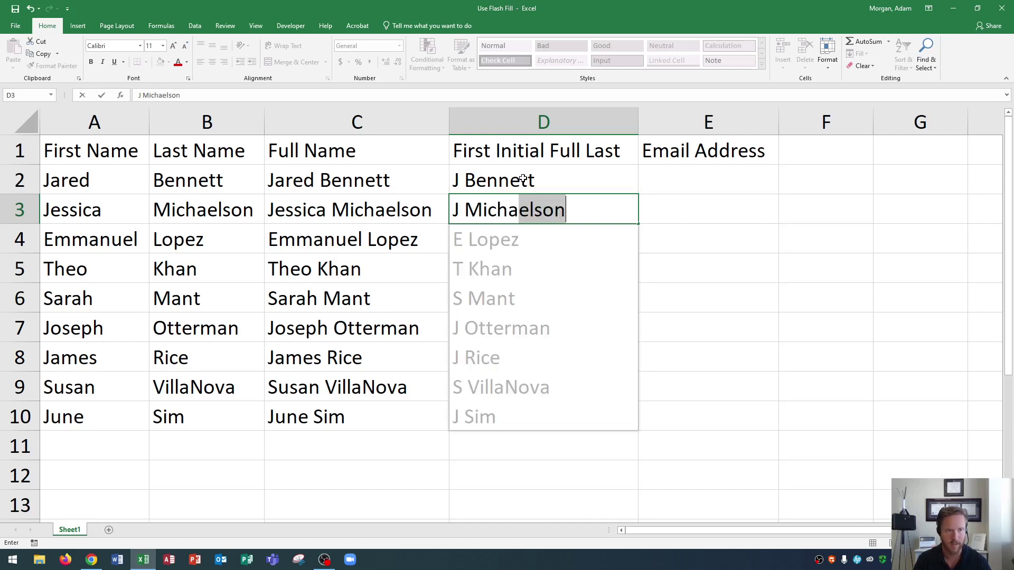
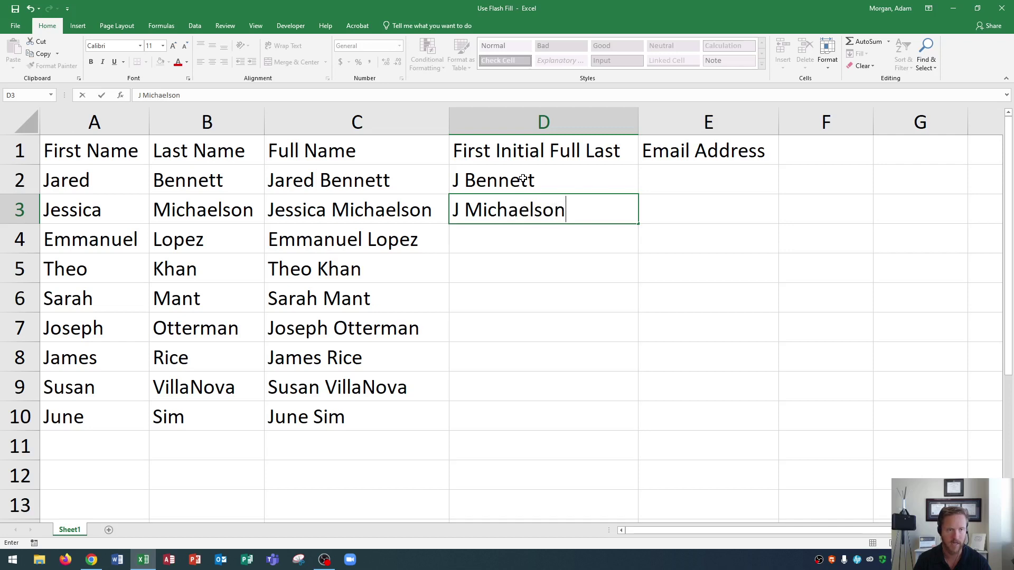
key(Return)
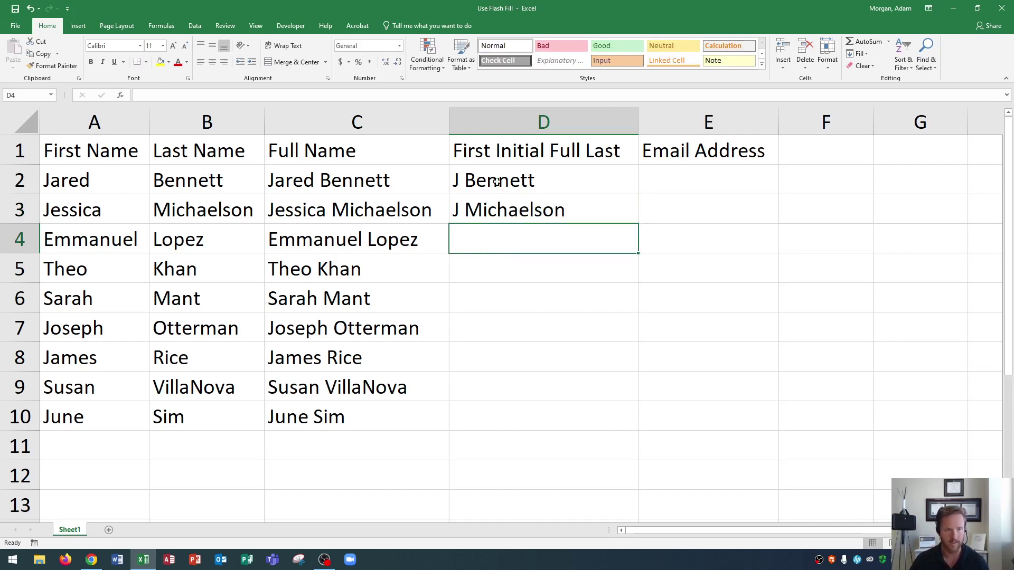
Select D2:D10 and apply Flash Fill from the Home Fill menu.
click(516, 175)
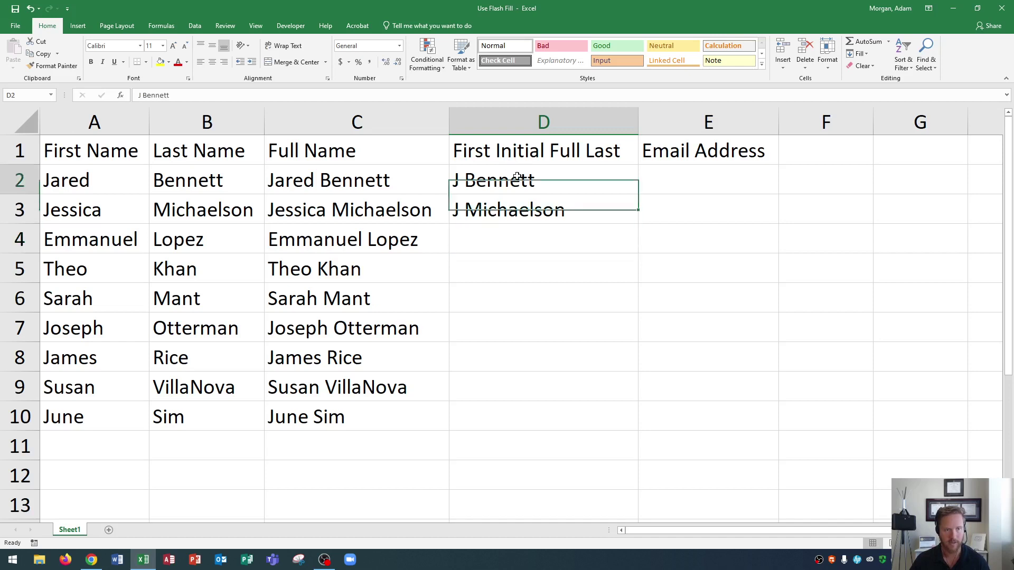
drag(518, 182, 500, 411)
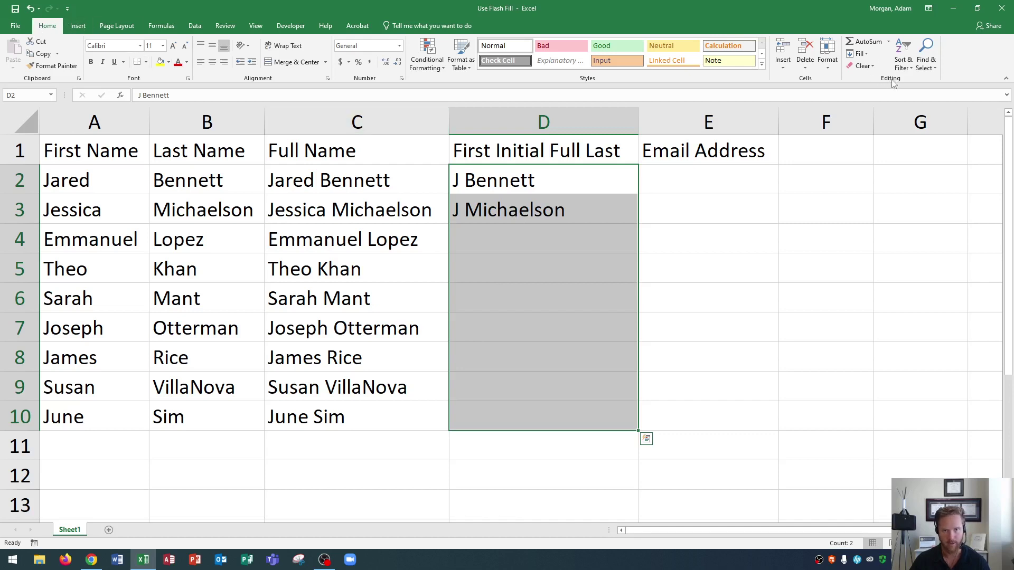
click(872, 56)
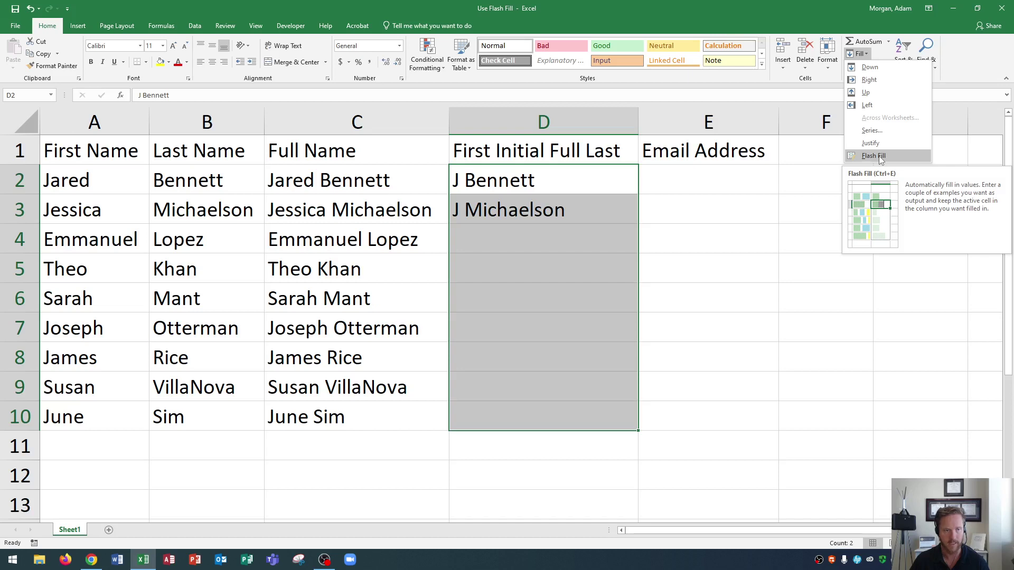
click(874, 156)
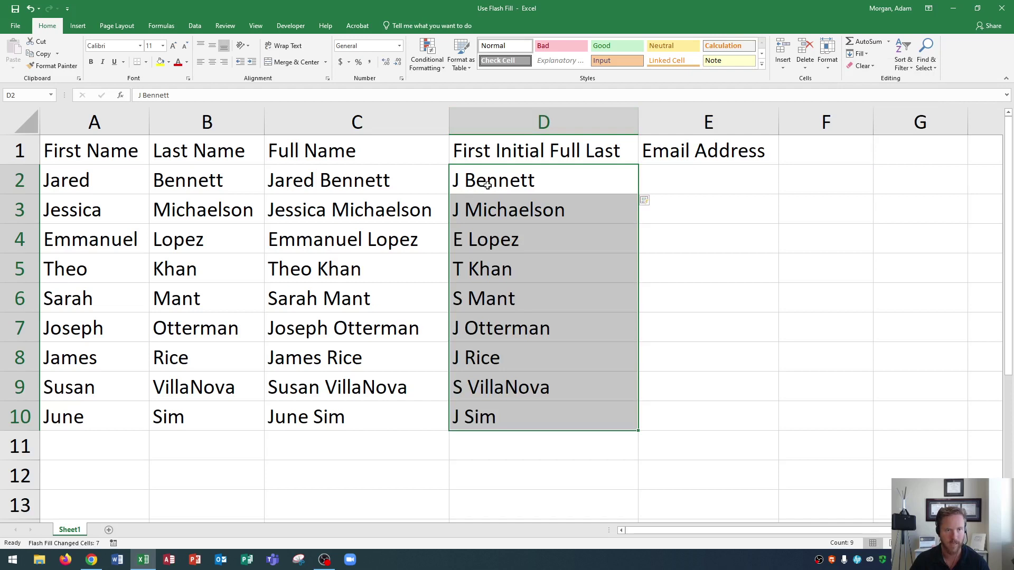
click(698, 184)
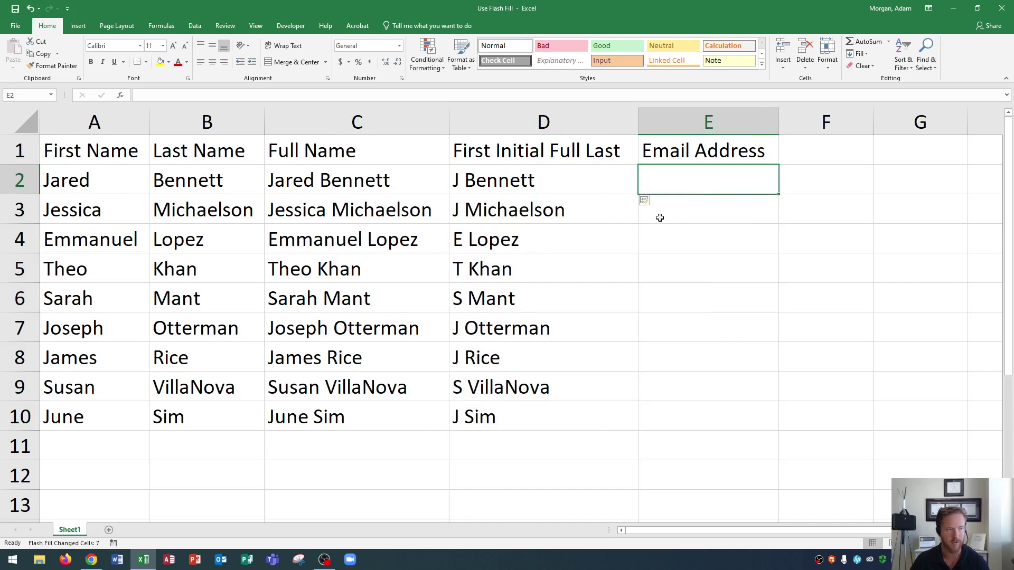
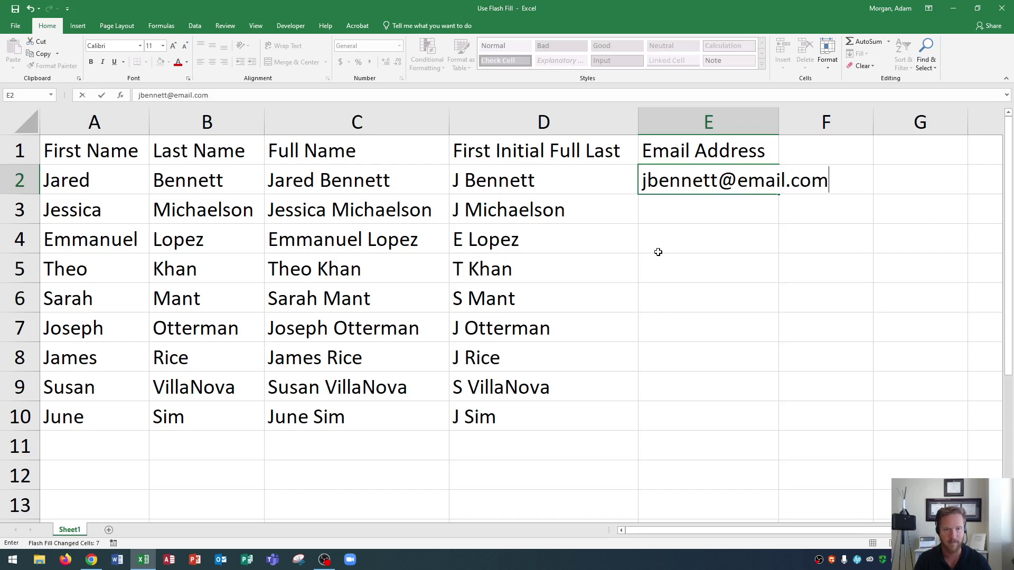
key(Return)
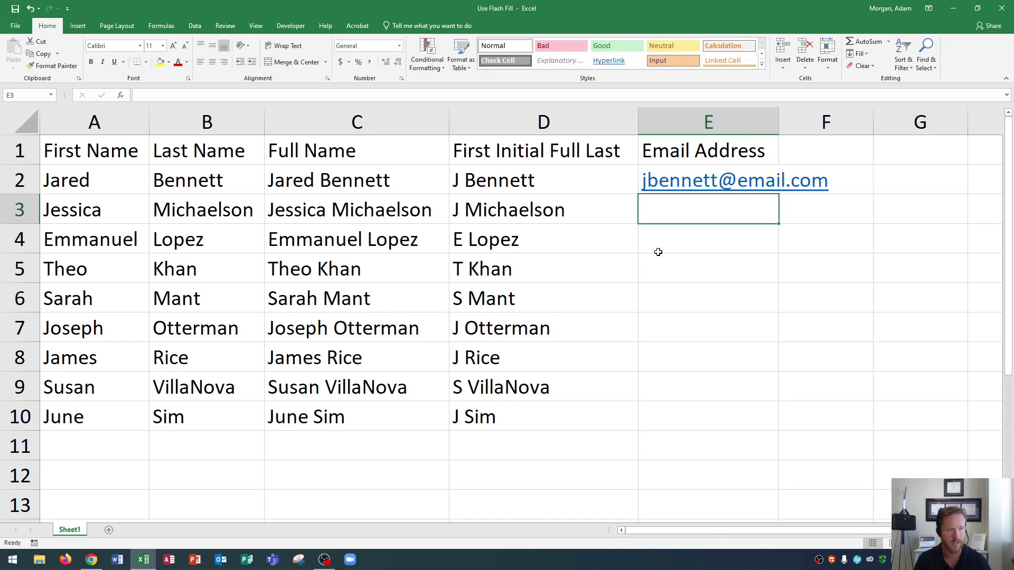
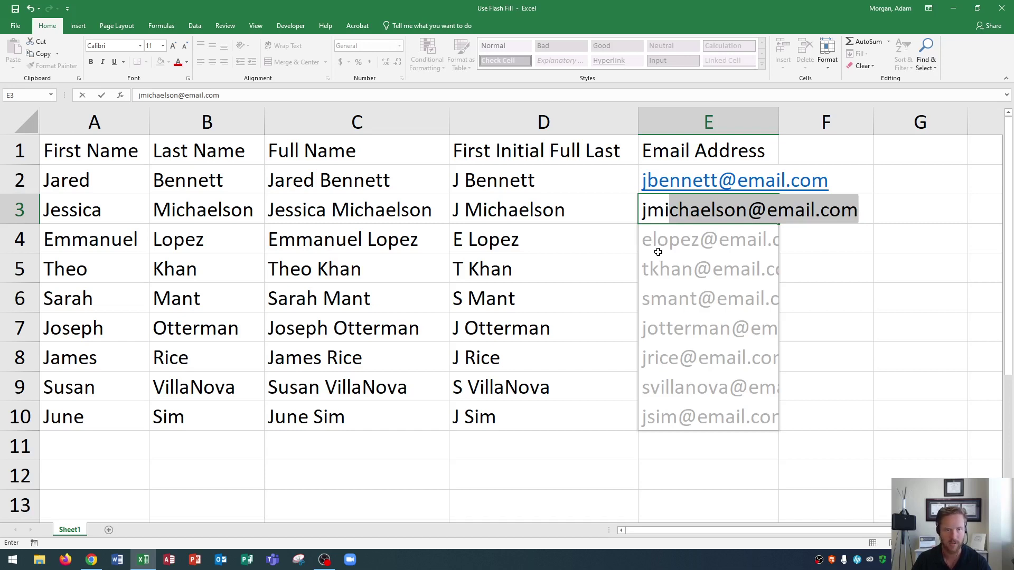
key(Return)
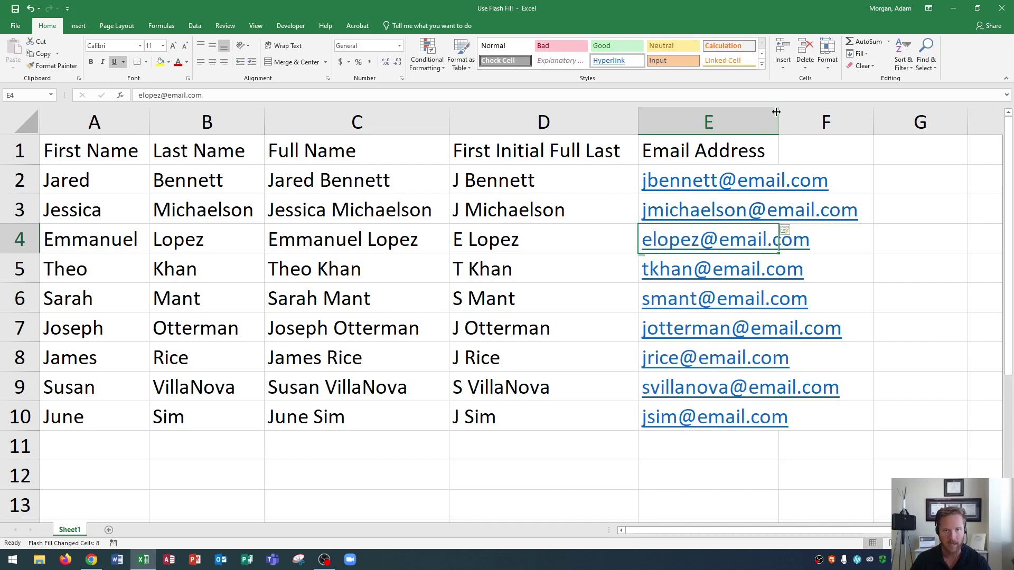
double_click(779, 112)
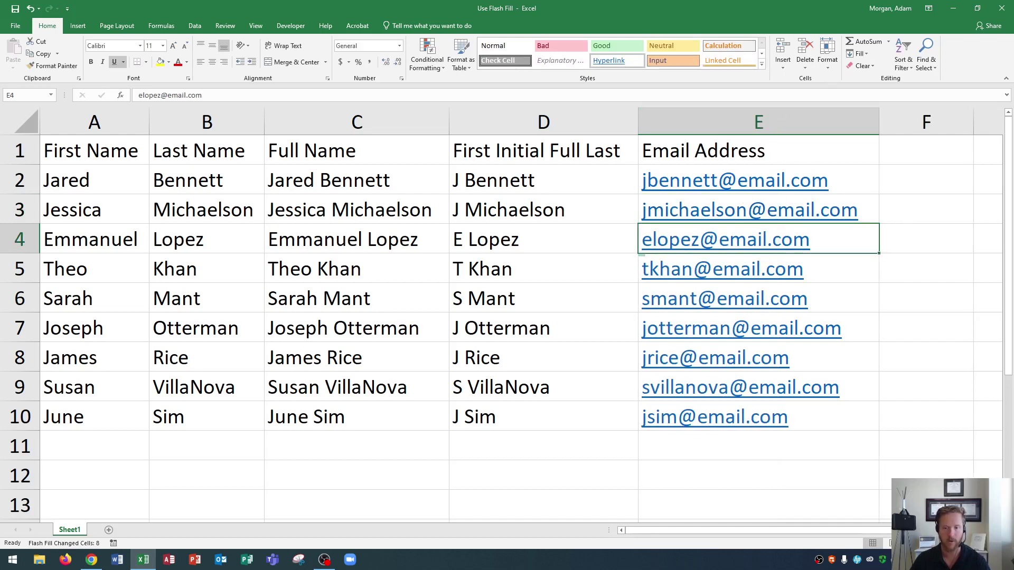